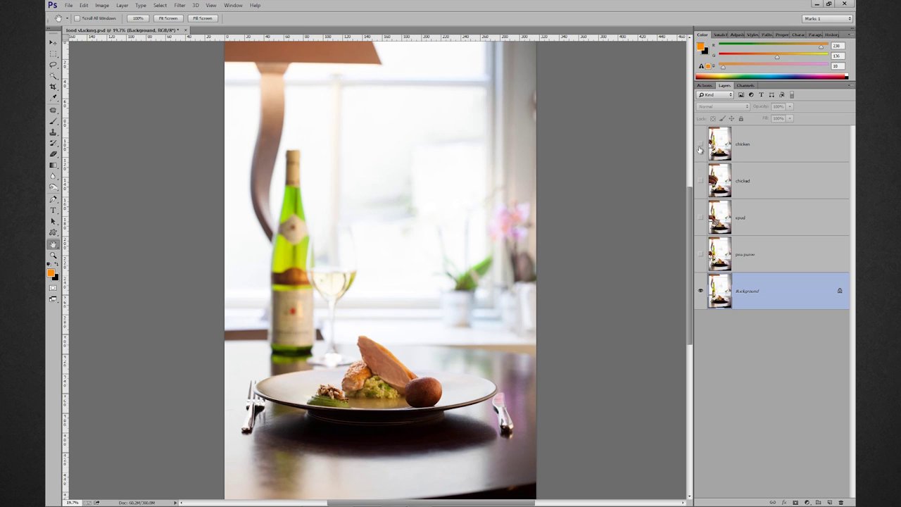
Make the pea puree, spud, chicked and chicken layers visible and select the chicken layer.
{"action": "left_click", "coordinate": [702, 255]}
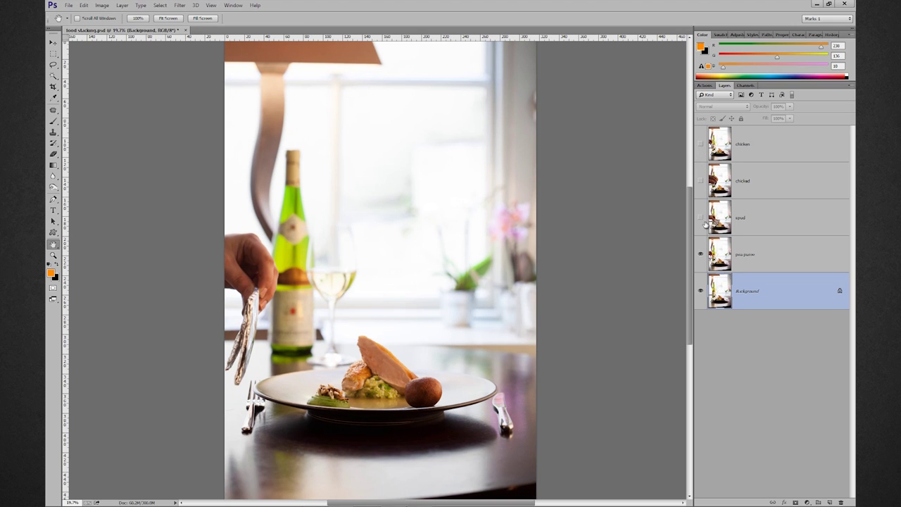
{"action": "left_click", "coordinate": [700, 219]}
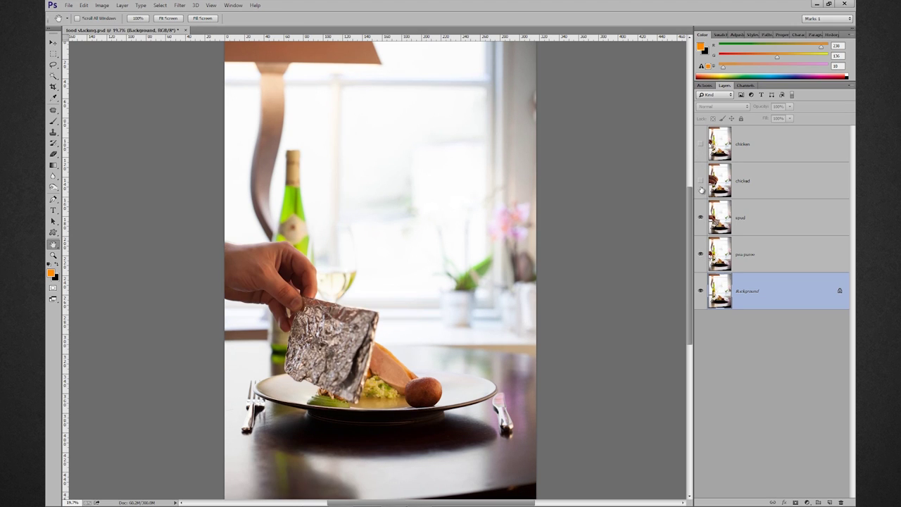
{"action": "left_click", "coordinate": [702, 181]}
{"action": "left_click", "coordinate": [701, 144]}
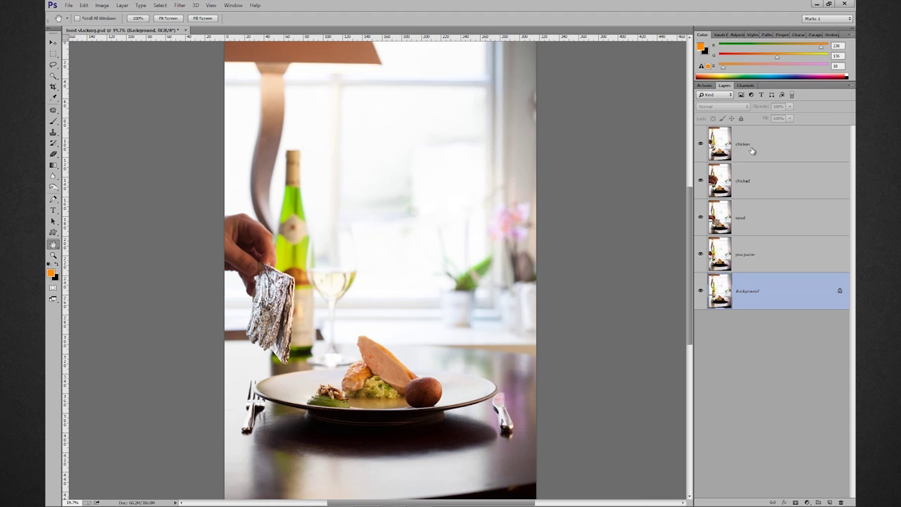
{"action": "left_click", "coordinate": [752, 151]}
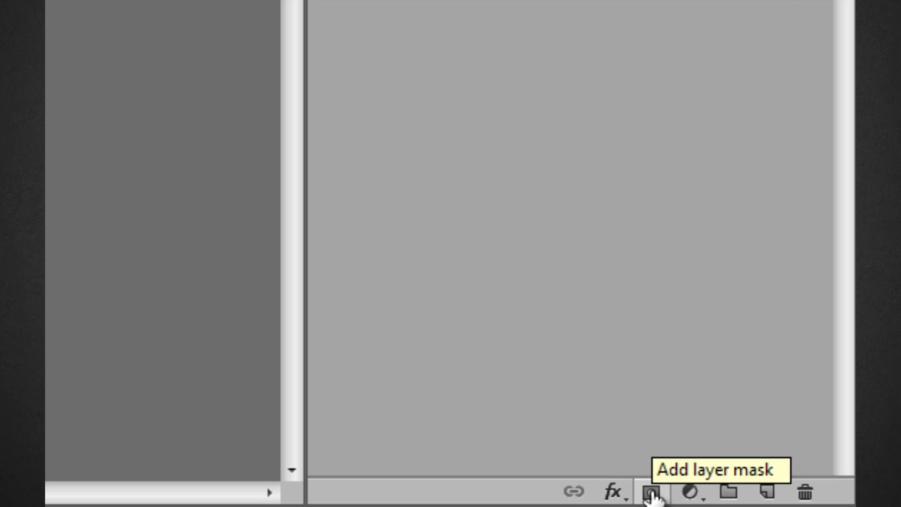
Add black hide-all masks to the chicken, chicked, spud and pea puree layers, then target the chicken mask.
{"action": "left_click", "coordinate": [651, 493], "text": "alt"}
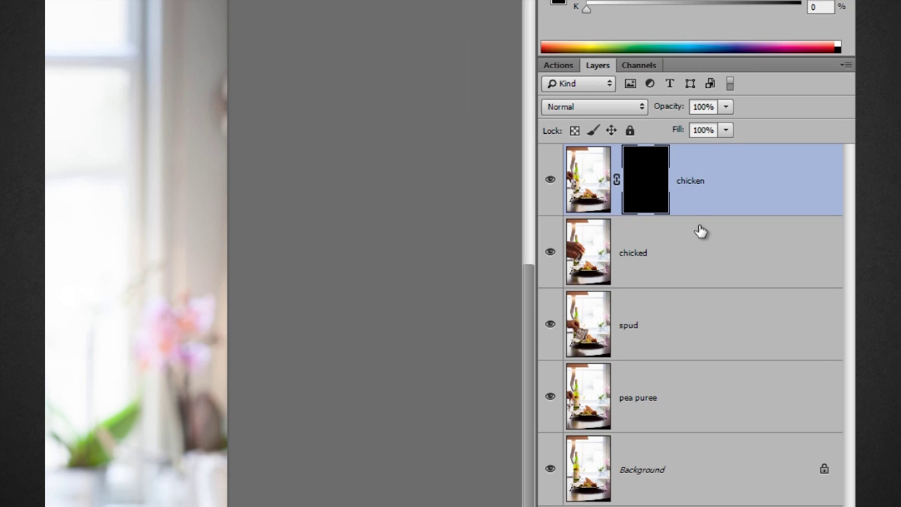
{"action": "left_click", "coordinate": [678, 253]}
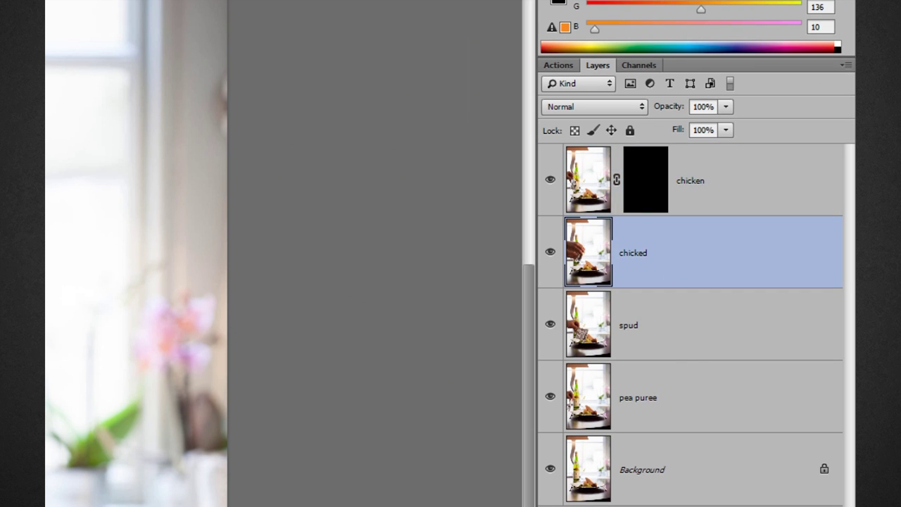
{"action": "left_click", "coordinate": [652, 502], "text": "alt"}
{"action": "left_click", "coordinate": [694, 343]}
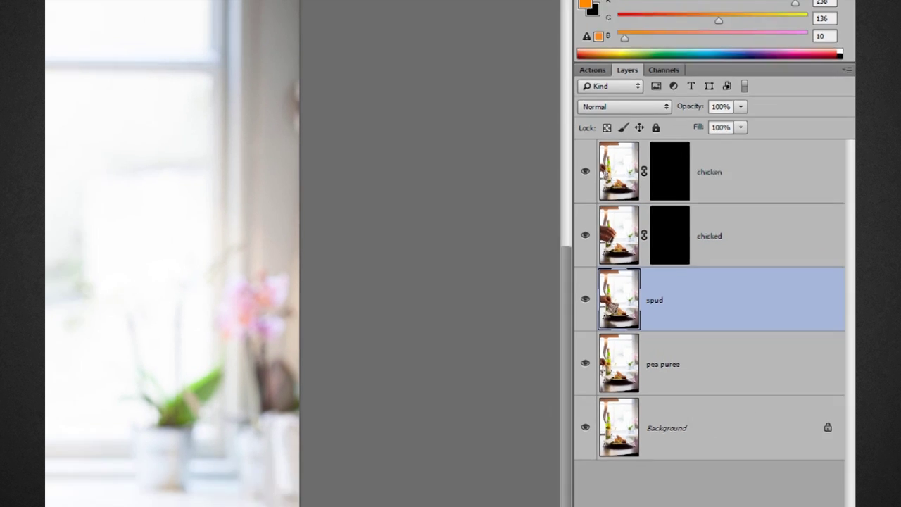
{"action": "left_click", "coordinate": [795, 502], "text": "alt"}
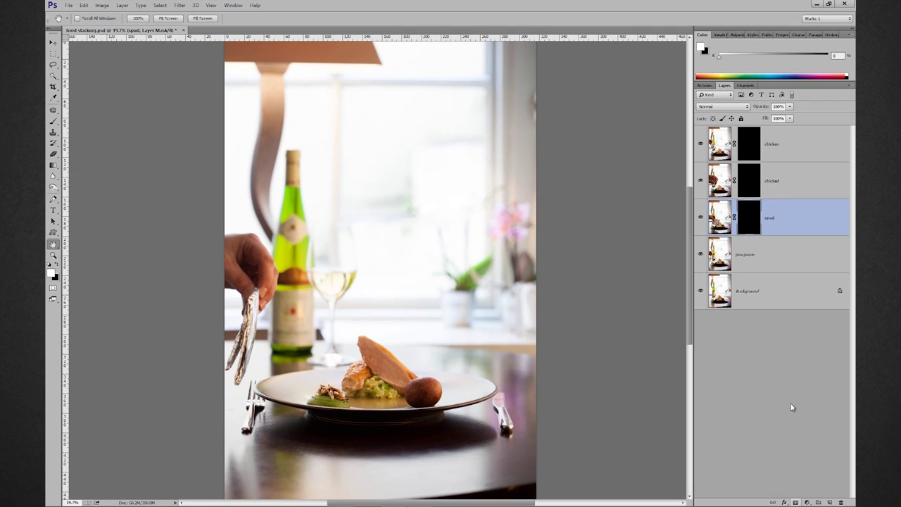
{"action": "left_click", "coordinate": [761, 256]}
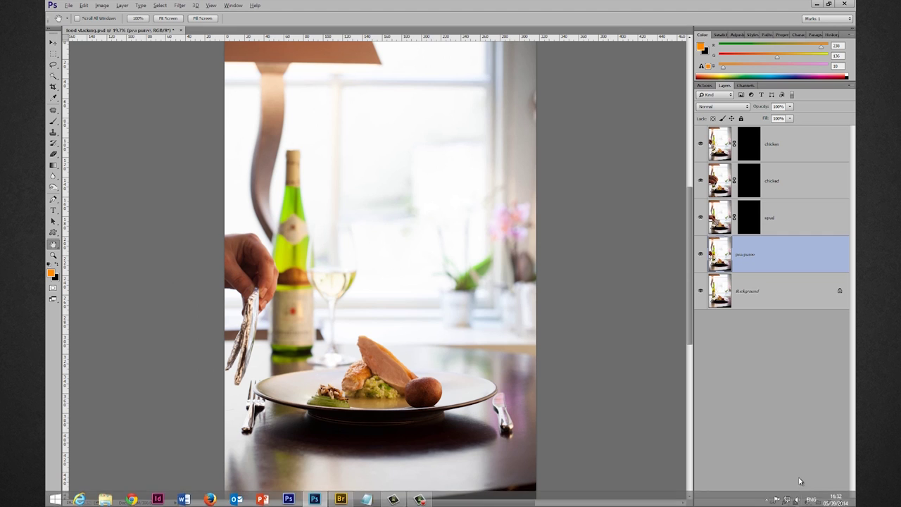
{"action": "left_click", "coordinate": [796, 502], "text": "alt"}
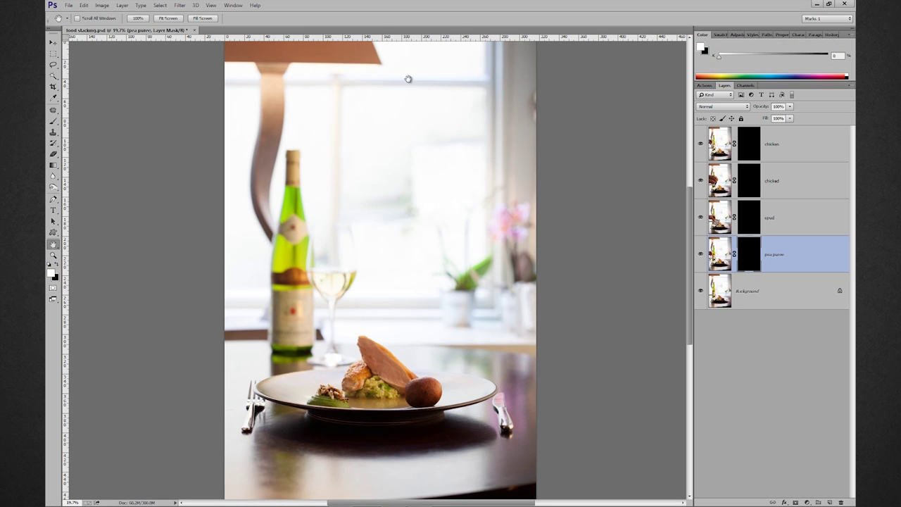
{"action": "left_click", "coordinate": [751, 153]}
Zoom in on the plate and brush white on the chicken mask over the sliced breast.
{"action": "scroll", "coordinate": [320, 374], "scroll_direction": "up", "scroll_amount": 5}
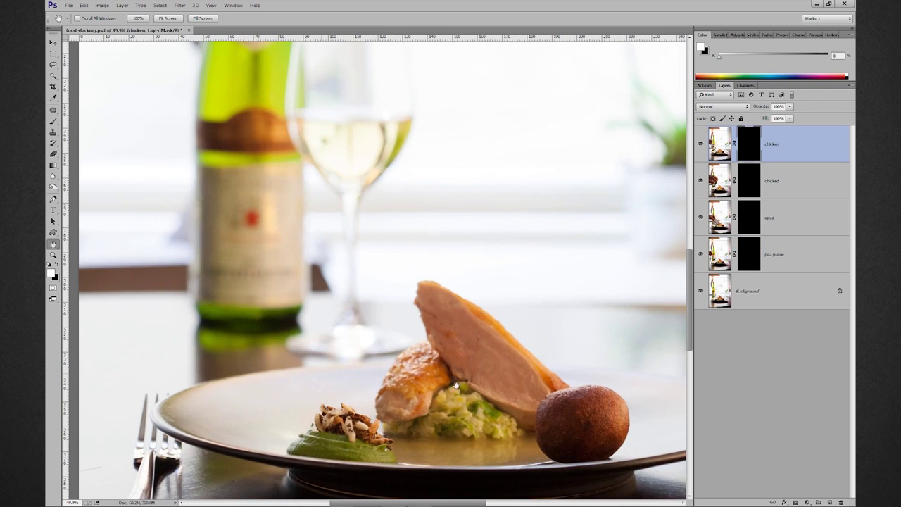
{"action": "left_click_drag", "start_coordinate": [490, 383], "coordinate": [442, 315]}
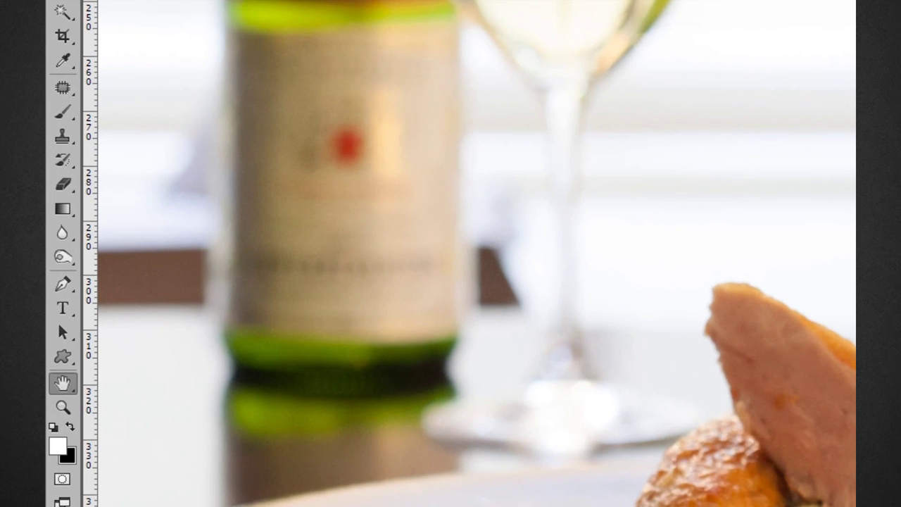
{"action": "key", "text": "b"}
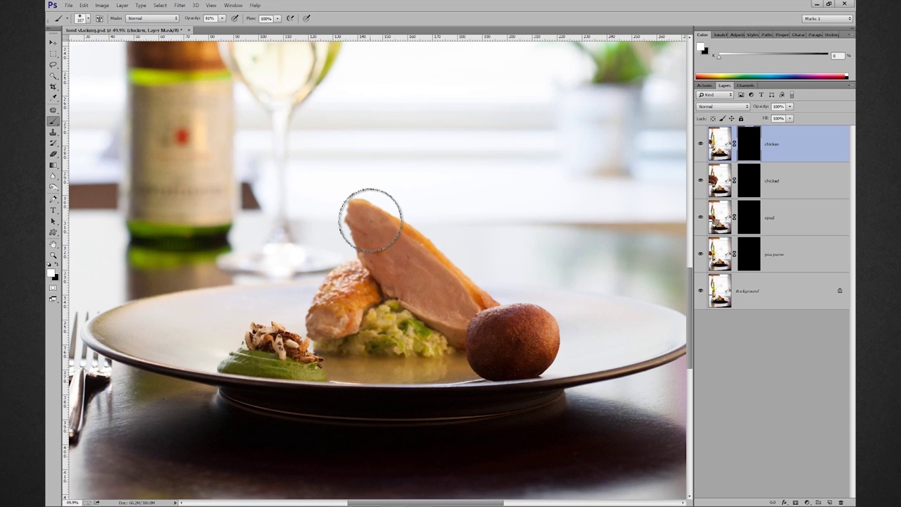
{"action": "mouse_move", "coordinate": [371, 221]}
{"action": "left_mouse_down"}
{"action": "mouse_move", "coordinate": [471, 305]}
{"action": "mouse_move", "coordinate": [384, 241]}
{"action": "mouse_move", "coordinate": [392, 275]}
{"action": "mouse_move", "coordinate": [373, 218]}
{"action": "mouse_move", "coordinate": [483, 299]}
{"action": "mouse_move", "coordinate": [440, 321]}
{"action": "mouse_move", "coordinate": [402, 295]}
{"action": "mouse_move", "coordinate": [382, 229]}
{"action": "mouse_move", "coordinate": [364, 222]}
{"action": "mouse_move", "coordinate": [385, 215]}
{"action": "mouse_move", "coordinate": [434, 249]}
{"action": "mouse_move", "coordinate": [484, 301]}
{"action": "mouse_move", "coordinate": [357, 216]}
{"action": "mouse_move", "coordinate": [357, 231]}
{"action": "mouse_move", "coordinate": [465, 235]}
{"action": "left_mouse_up"}
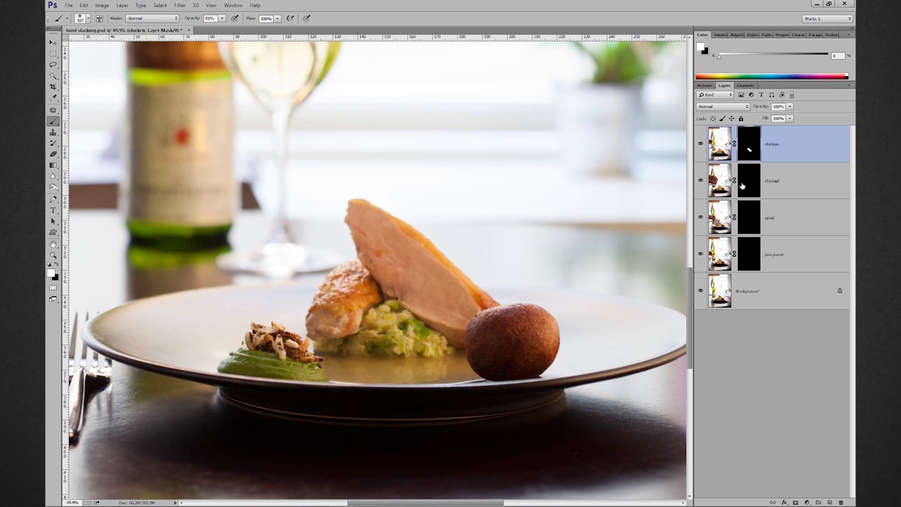
Paint white on the chicked, spud and pea puree masks over the chicken, potato ball and green puree.
{"action": "left_click", "coordinate": [751, 185]}
{"action": "mouse_move", "coordinate": [408, 282]}
{"action": "left_mouse_down"}
{"action": "mouse_move", "coordinate": [426, 249]}
{"action": "mouse_move", "coordinate": [358, 214]}
{"action": "mouse_move", "coordinate": [473, 292]}
{"action": "mouse_move", "coordinate": [361, 287]}
{"action": "mouse_move", "coordinate": [343, 305]}
{"action": "mouse_move", "coordinate": [338, 277]}
{"action": "mouse_move", "coordinate": [322, 326]}
{"action": "mouse_move", "coordinate": [330, 327]}
{"action": "mouse_move", "coordinate": [327, 292]}
{"action": "mouse_move", "coordinate": [338, 276]}
{"action": "mouse_move", "coordinate": [316, 304]}
{"action": "mouse_move", "coordinate": [345, 317]}
{"action": "mouse_move", "coordinate": [330, 324]}
{"action": "mouse_move", "coordinate": [366, 348]}
{"action": "mouse_move", "coordinate": [391, 347]}
{"action": "mouse_move", "coordinate": [384, 337]}
{"action": "mouse_move", "coordinate": [400, 333]}
{"action": "mouse_move", "coordinate": [427, 338]}
{"action": "mouse_move", "coordinate": [377, 312]}
{"action": "mouse_move", "coordinate": [363, 340]}
{"action": "mouse_move", "coordinate": [344, 344]}
{"action": "mouse_move", "coordinate": [405, 348]}
{"action": "left_mouse_up"}
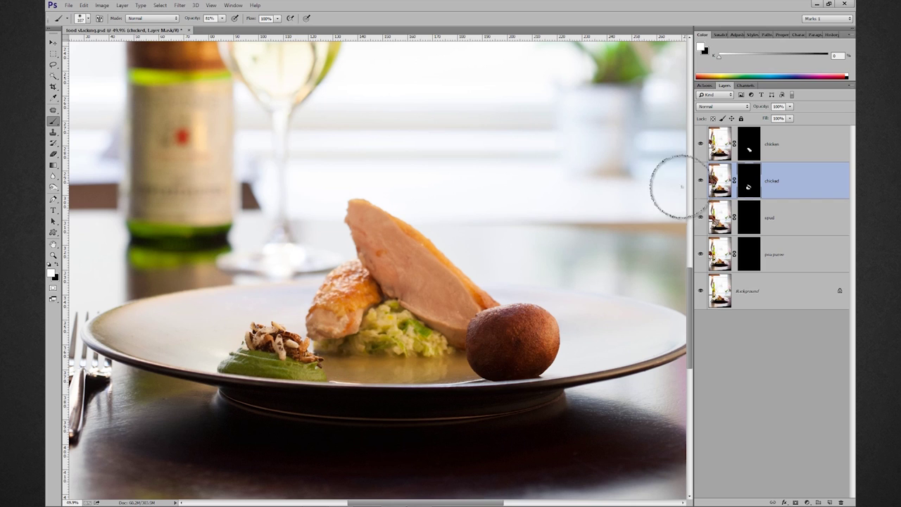
{"action": "left_click", "coordinate": [748, 219]}
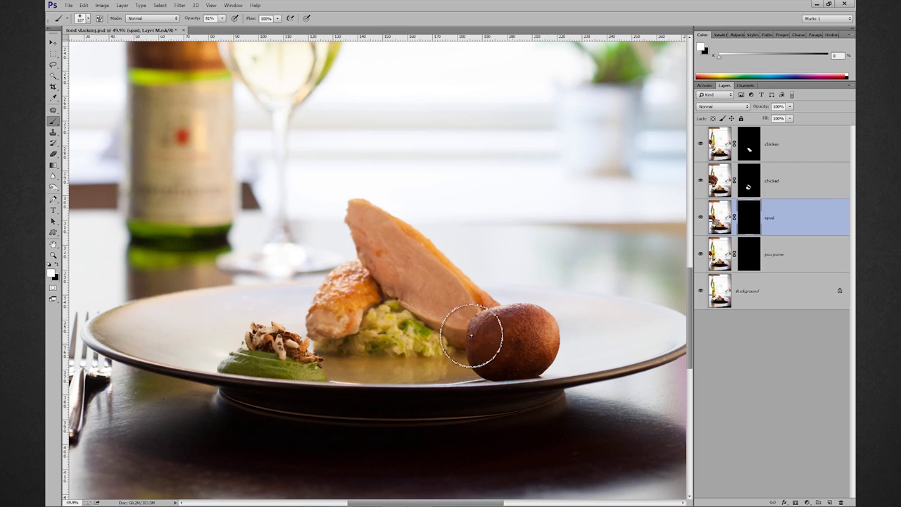
{"action": "mouse_move", "coordinate": [481, 355]}
{"action": "left_mouse_down"}
{"action": "mouse_move", "coordinate": [507, 358]}
{"action": "mouse_move", "coordinate": [472, 360]}
{"action": "mouse_move", "coordinate": [489, 374]}
{"action": "mouse_move", "coordinate": [475, 329]}
{"action": "mouse_move", "coordinate": [506, 315]}
{"action": "mouse_move", "coordinate": [489, 354]}
{"action": "mouse_move", "coordinate": [498, 363]}
{"action": "mouse_move", "coordinate": [540, 362]}
{"action": "mouse_move", "coordinate": [492, 379]}
{"action": "mouse_move", "coordinate": [493, 332]}
{"action": "left_mouse_up"}
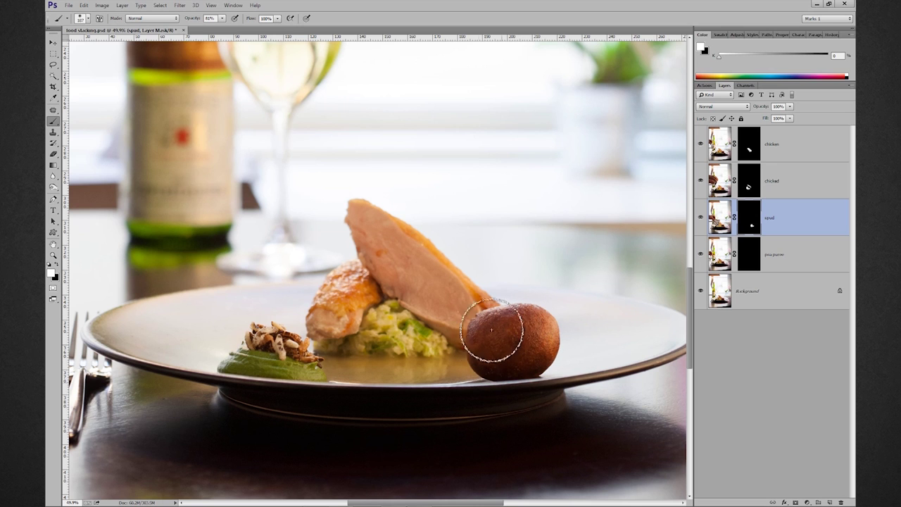
{"action": "left_click", "coordinate": [748, 255]}
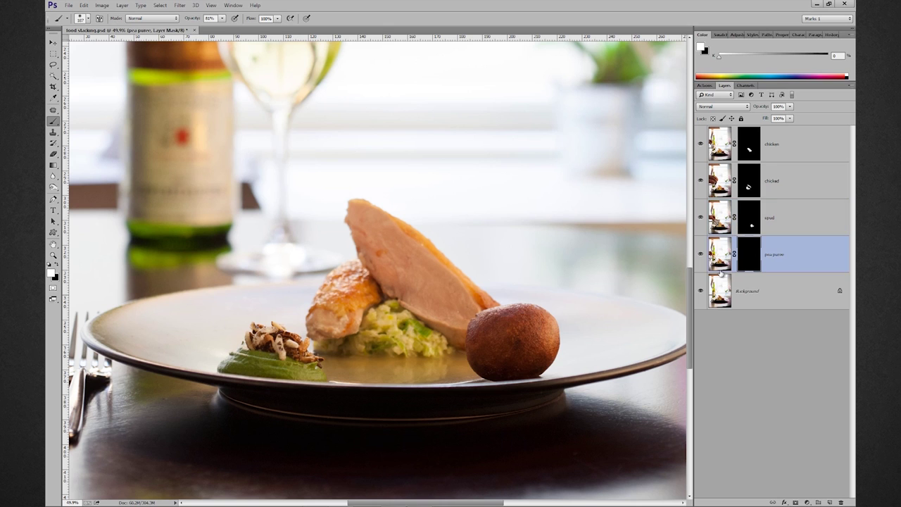
{"action": "mouse_move", "coordinate": [271, 368]}
{"action": "left_mouse_down"}
{"action": "mouse_move", "coordinate": [246, 358]}
{"action": "mouse_move", "coordinate": [257, 368]}
{"action": "mouse_move", "coordinate": [281, 352]}
{"action": "mouse_move", "coordinate": [254, 331]}
{"action": "mouse_move", "coordinate": [256, 345]}
{"action": "left_mouse_up"}
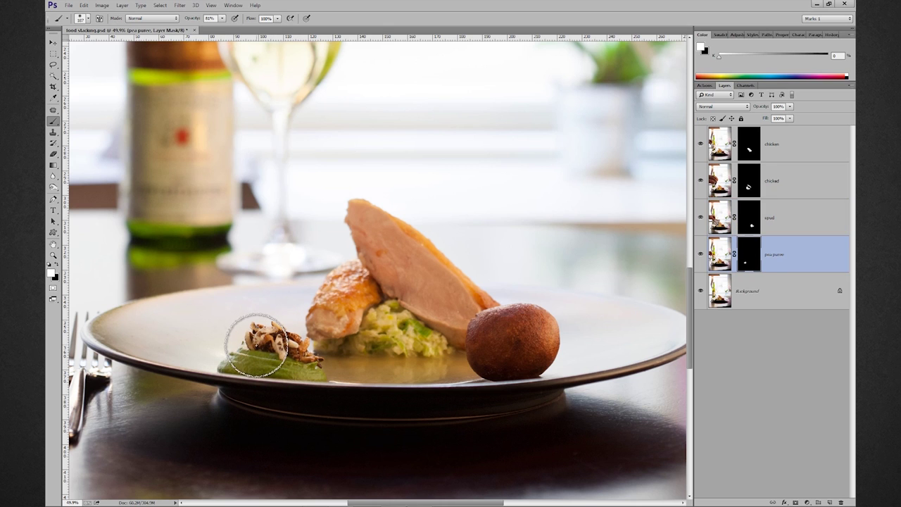
{"action": "scroll", "coordinate": [514, 321], "scroll_direction": "down", "scroll_amount": 3}
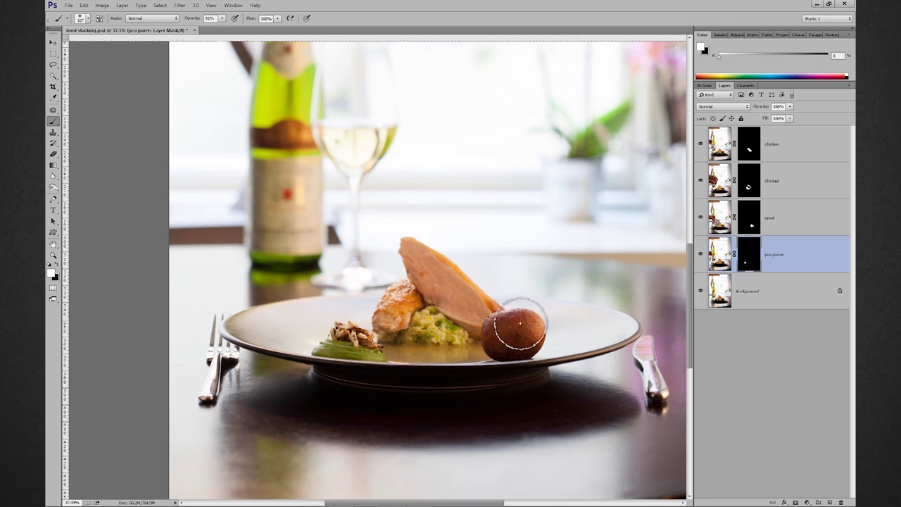
{"action": "scroll", "coordinate": [514, 326], "scroll_direction": "up", "scroll_amount": 3}
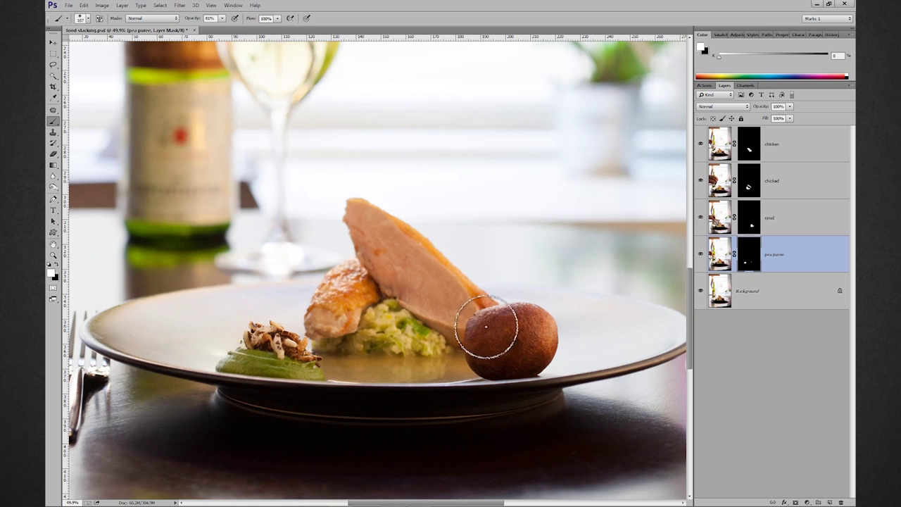
{"action": "left_click", "coordinate": [764, 220]}
Brush more white on the spud mask to reveal extra foil-lit exposure over the potato ball.
{"action": "mouse_move", "coordinate": [492, 338]}
{"action": "left_mouse_down"}
{"action": "mouse_move", "coordinate": [523, 358]}
{"action": "mouse_move", "coordinate": [499, 346]}
{"action": "mouse_move", "coordinate": [493, 358]}
{"action": "left_mouse_up"}
{"action": "scroll", "coordinate": [492, 359], "scroll_direction": "down", "scroll_amount": 2}
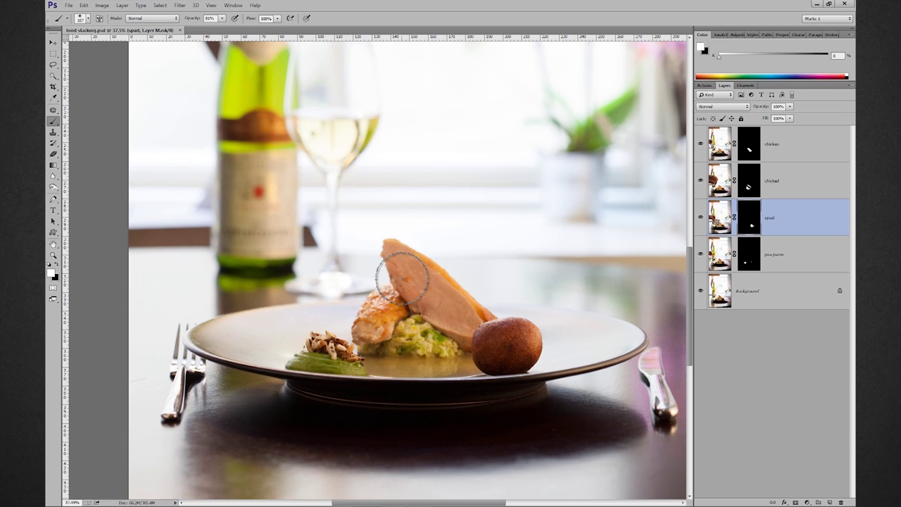
{"action": "scroll", "coordinate": [406, 296], "scroll_direction": "up", "scroll_amount": 3}
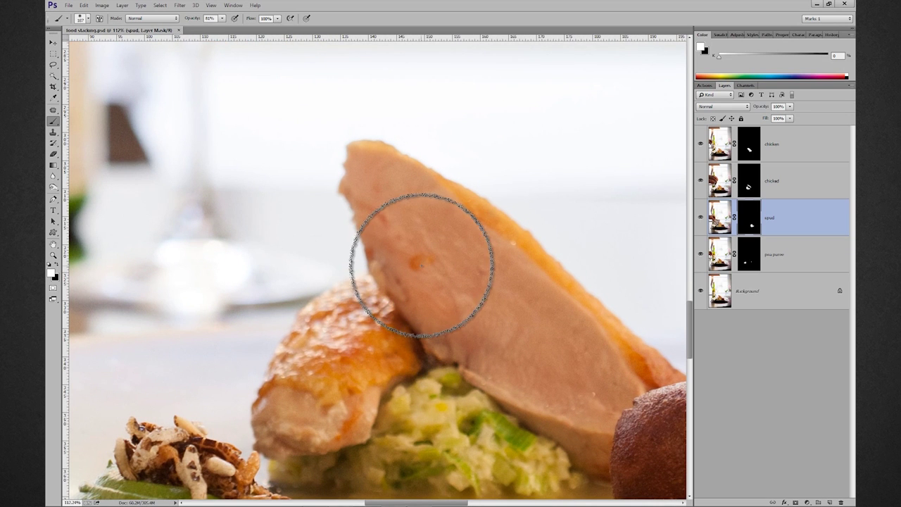
{"action": "scroll", "coordinate": [420, 261], "scroll_direction": "down", "scroll_amount": 1}
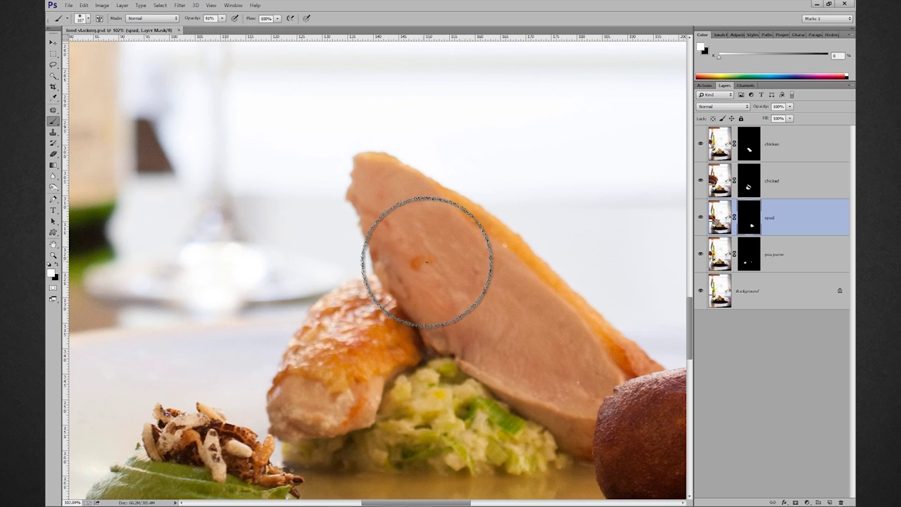
Add an empty layer above chicken and set the Clone Stamp to sample current and below layers.
{"action": "left_click", "coordinate": [808, 143]}
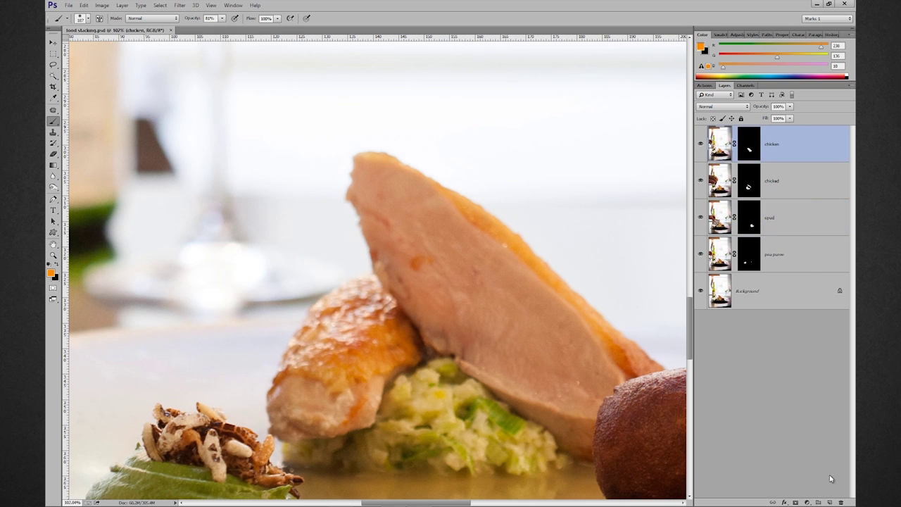
{"action": "left_click", "coordinate": [829, 502]}
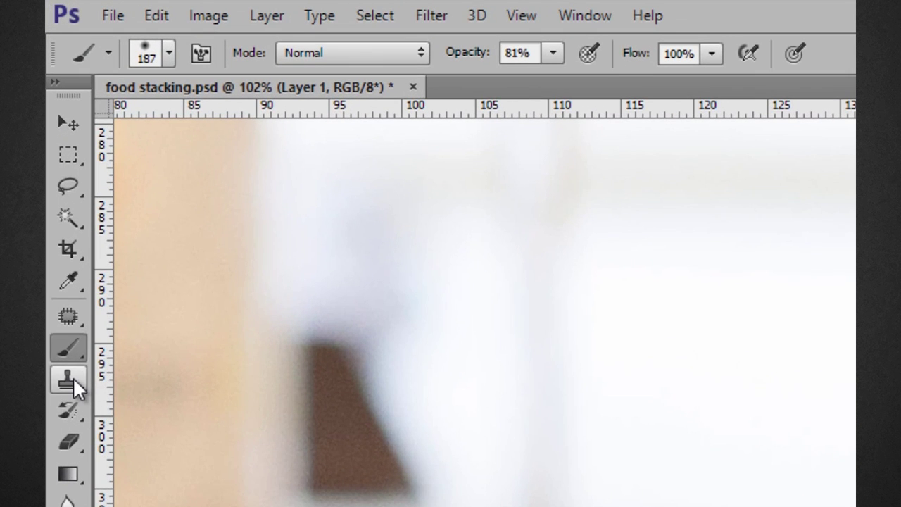
{"action": "left_click_drag", "start_coordinate": [72, 377], "coordinate": [122, 377]}
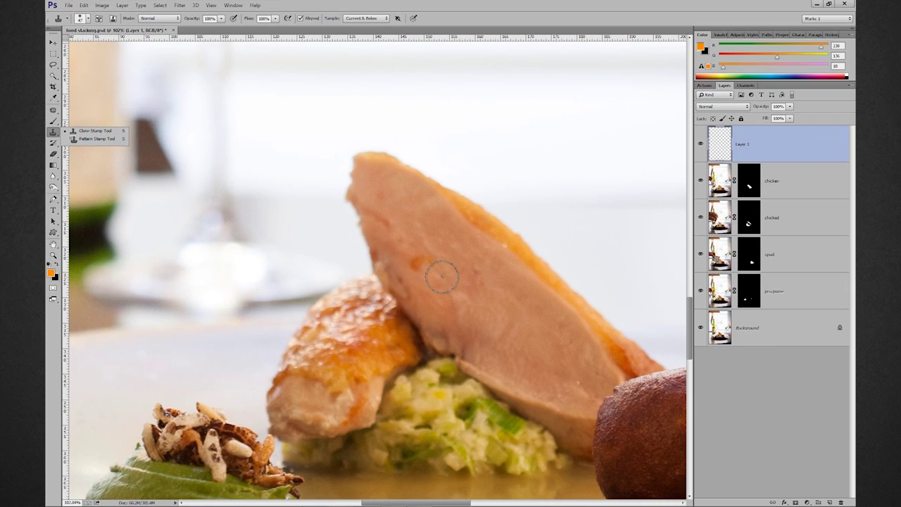
{"action": "key", "text": "alt"}
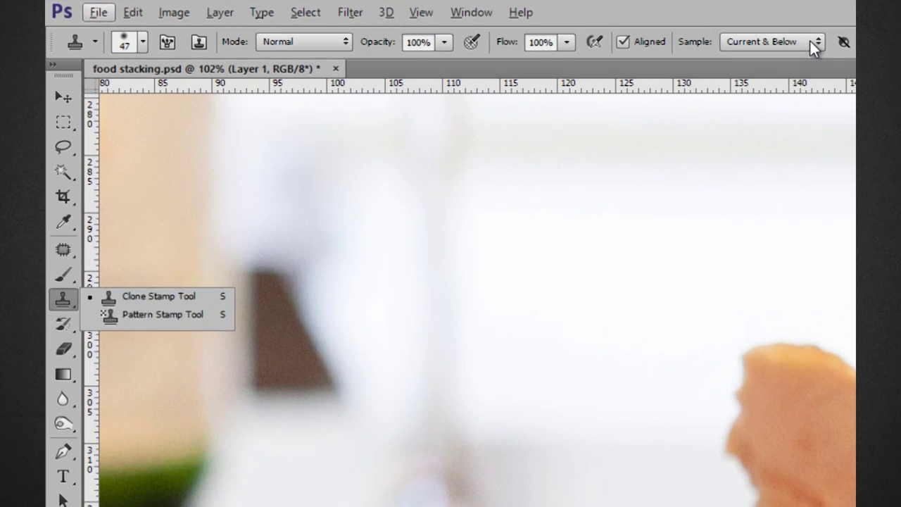
{"action": "left_click", "coordinate": [383, 17]}
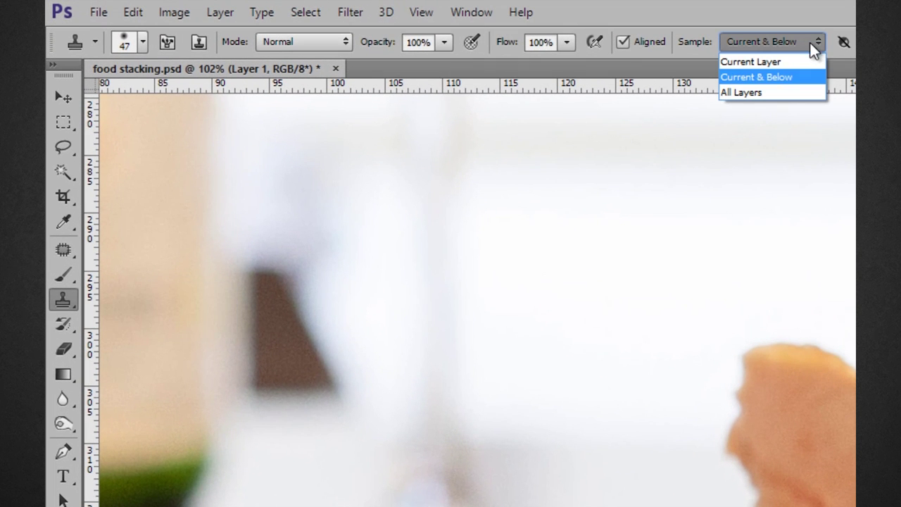
{"action": "left_click", "coordinate": [745, 78]}
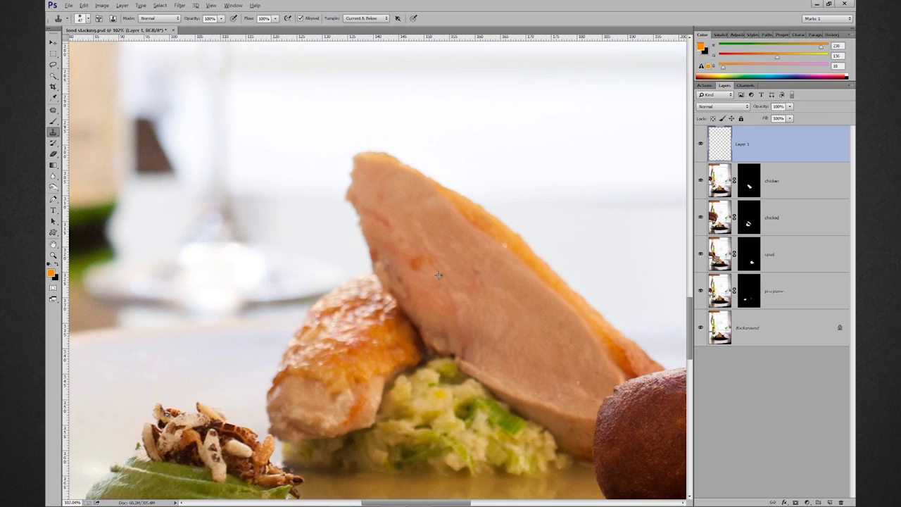
Clone out the orange blemish on the chicken breast onto the new layer.
{"action": "mouse_move", "coordinate": [438, 275]}
{"action": "left_mouse_down"}
{"action": "mouse_move", "coordinate": [416, 260]}
{"action": "mouse_move", "coordinate": [425, 262]}
{"action": "left_mouse_up"}
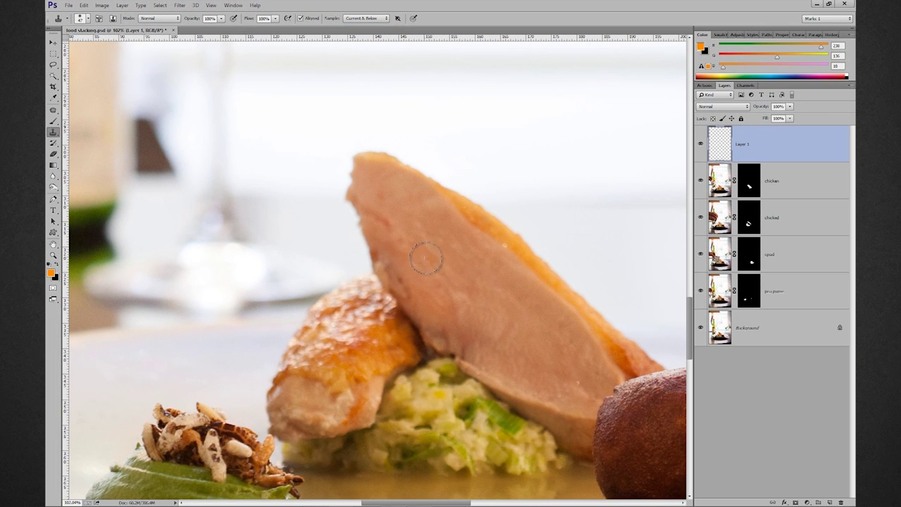
{"action": "scroll", "coordinate": [481, 304], "scroll_direction": "down", "scroll_amount": 3}
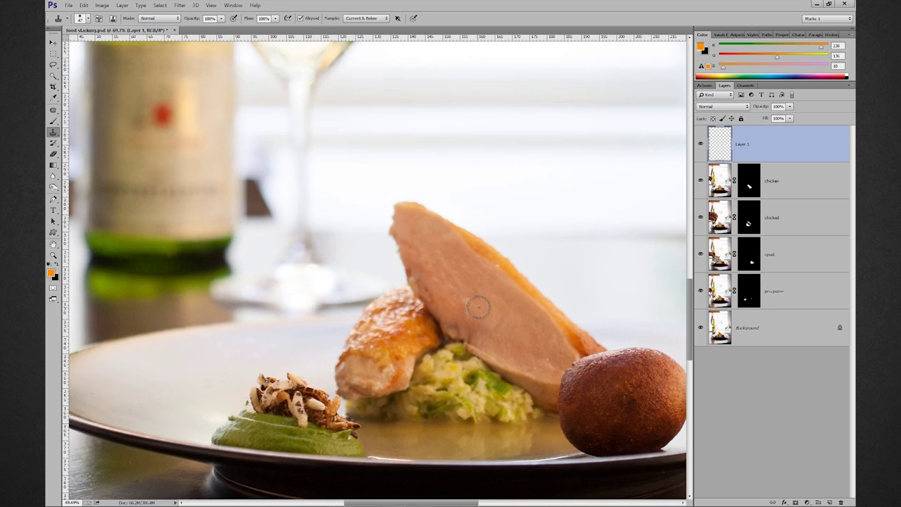
{"action": "scroll", "coordinate": [478, 307], "scroll_direction": "down", "scroll_amount": 5}
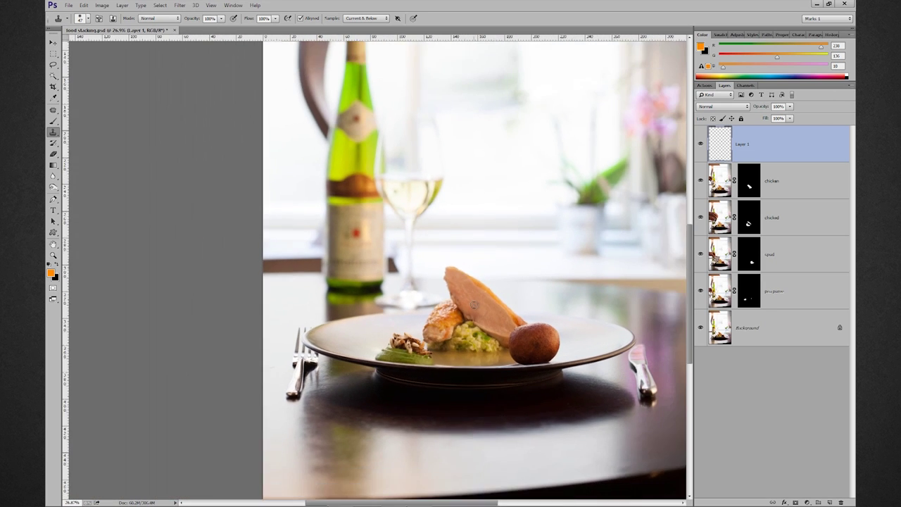
{"action": "scroll", "coordinate": [474, 305], "scroll_direction": "down", "scroll_amount": 1}
{"action": "scroll", "coordinate": [474, 304], "scroll_direction": "up", "scroll_amount": 2}
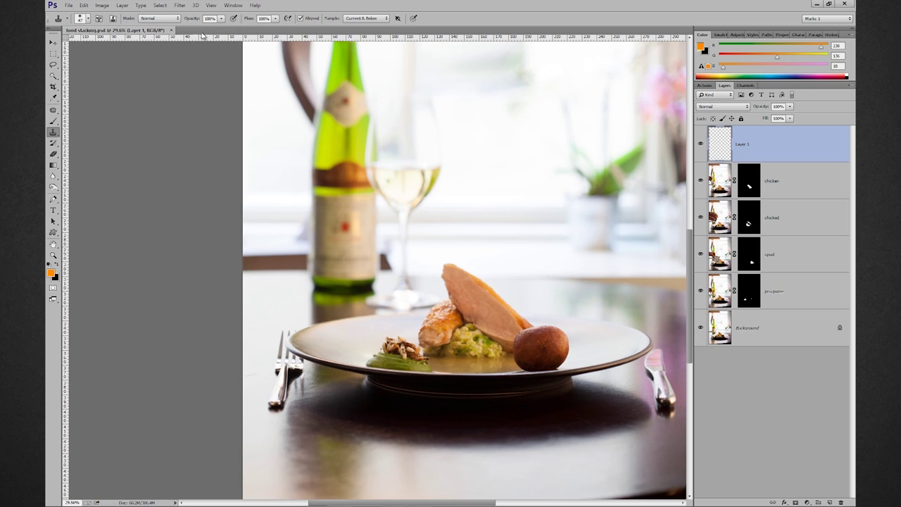
Close food stacking.psd and select 0489 and 0488_Olive may14.jpg together in Bridge.
{"action": "left_click", "coordinate": [171, 31]}
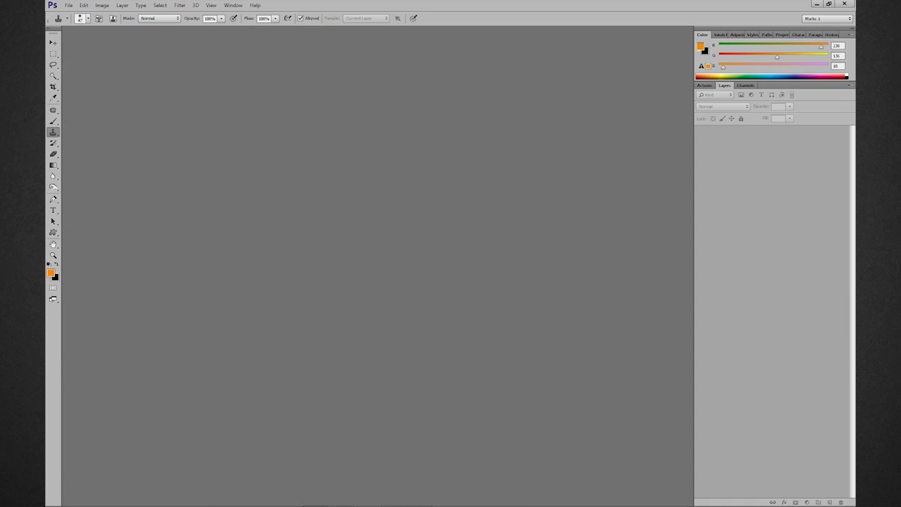
{"action": "left_click", "coordinate": [341, 499]}
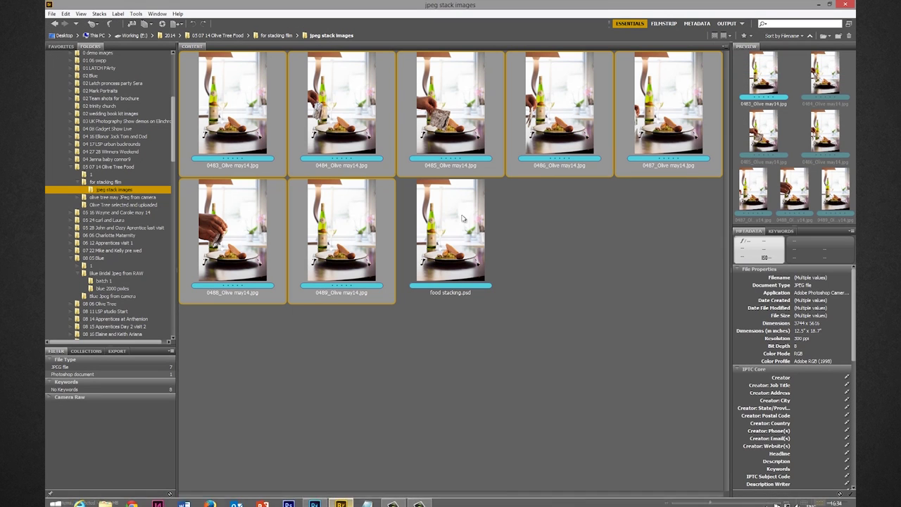
{"action": "left_click", "coordinate": [351, 239]}
{"action": "left_click", "coordinate": [251, 244], "text": "ctrl"}
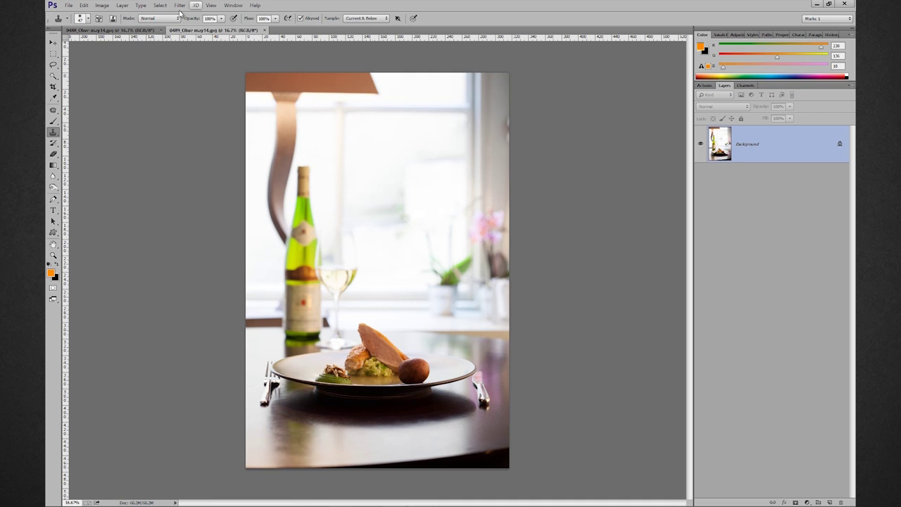
{"action": "left_click", "coordinate": [138, 33]}
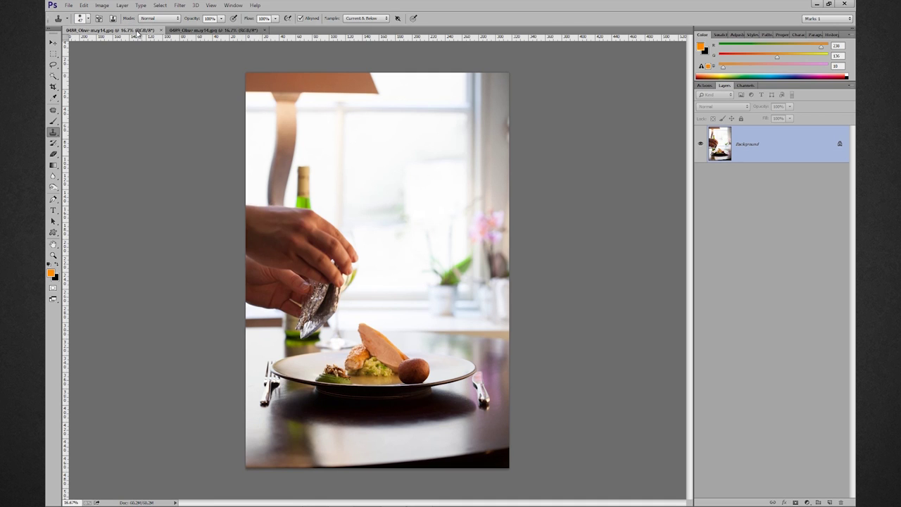
{"action": "left_click", "coordinate": [53, 44]}
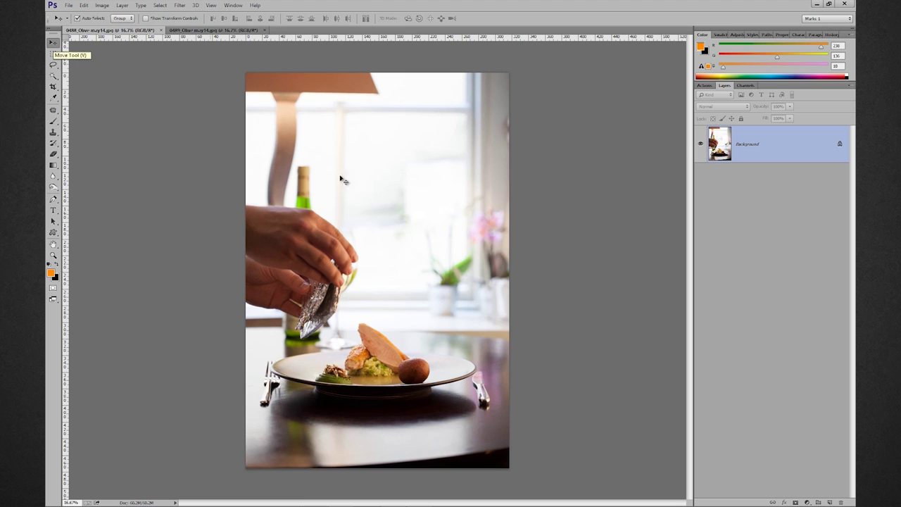
{"action": "mouse_move", "coordinate": [356, 233]}
{"action": "left_mouse_down"}
{"action": "mouse_move", "coordinate": [240, 32]}
{"action": "mouse_move", "coordinate": [365, 224]}
{"action": "left_mouse_up"}
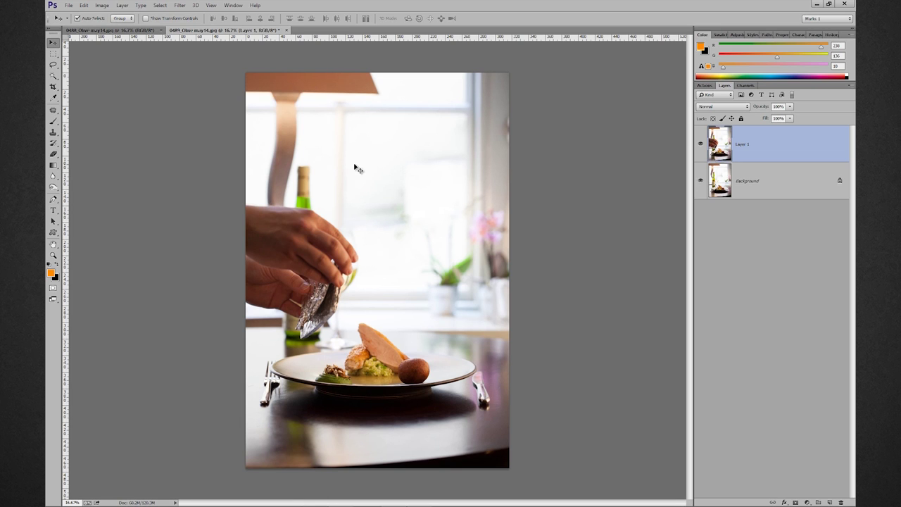
{"action": "key", "text": "ctrl+z"}
{"action": "key", "text": "ctrl+Tab"}
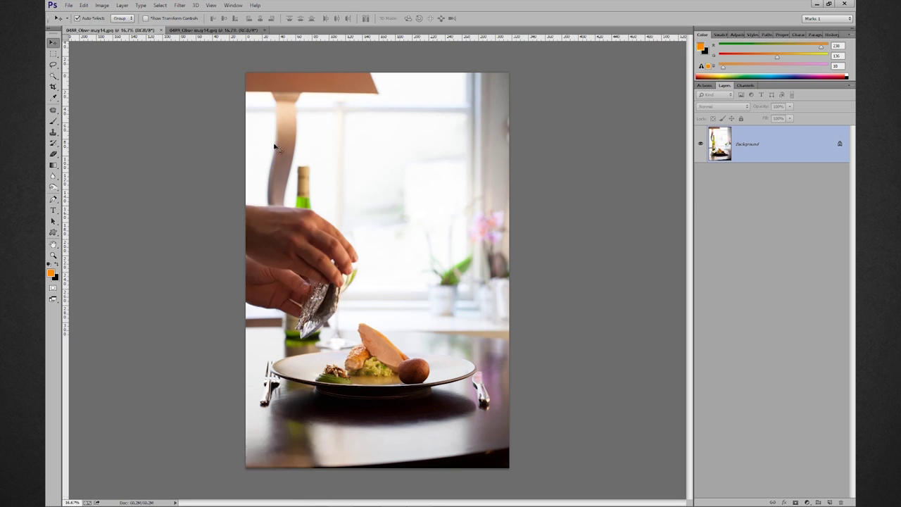
{"action": "key", "text": "ctrl+Tab"}
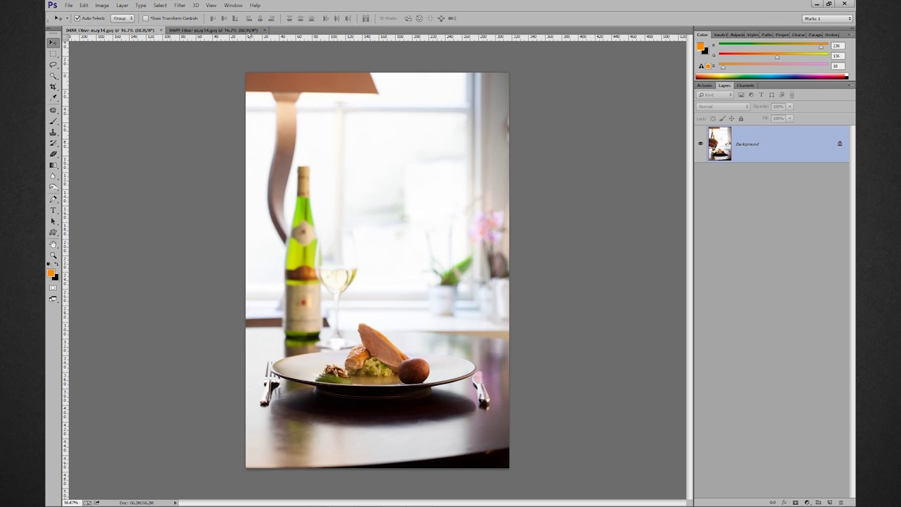
{"action": "key", "text": "ctrl+z"}
{"action": "left_click_drag", "start_coordinate": [371, 232], "coordinate": [388, 248]}
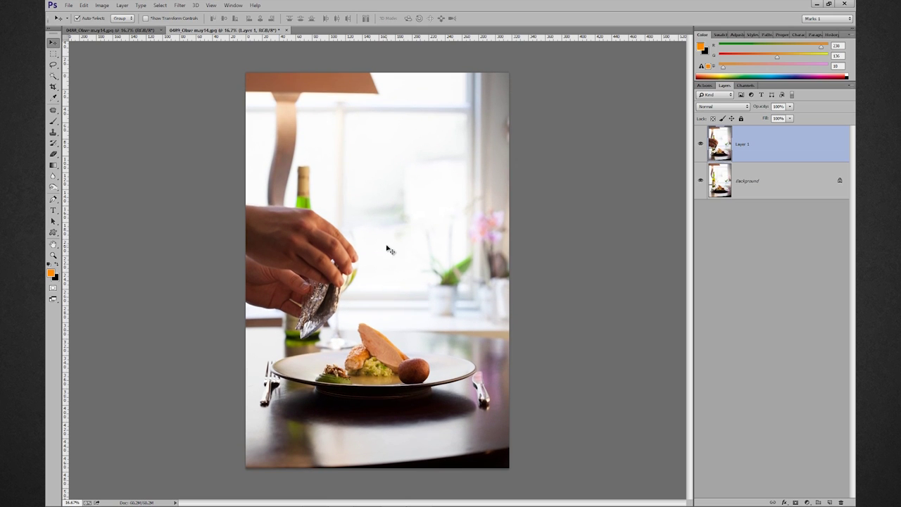
{"action": "key", "text": "Delete"}
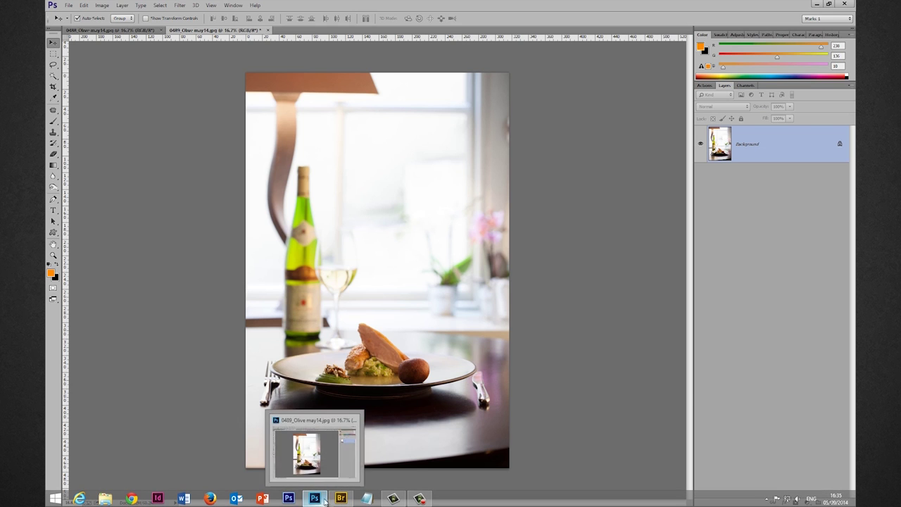
In Bridge, go to the for stacking film folder and select 0489_Olive may14.CR2.
{"action": "left_click", "coordinate": [341, 498]}
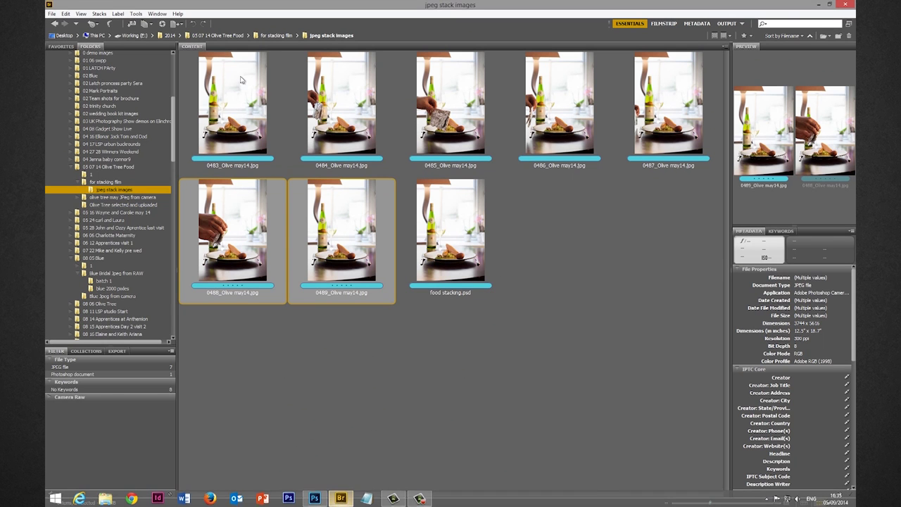
{"action": "left_click", "coordinate": [276, 36]}
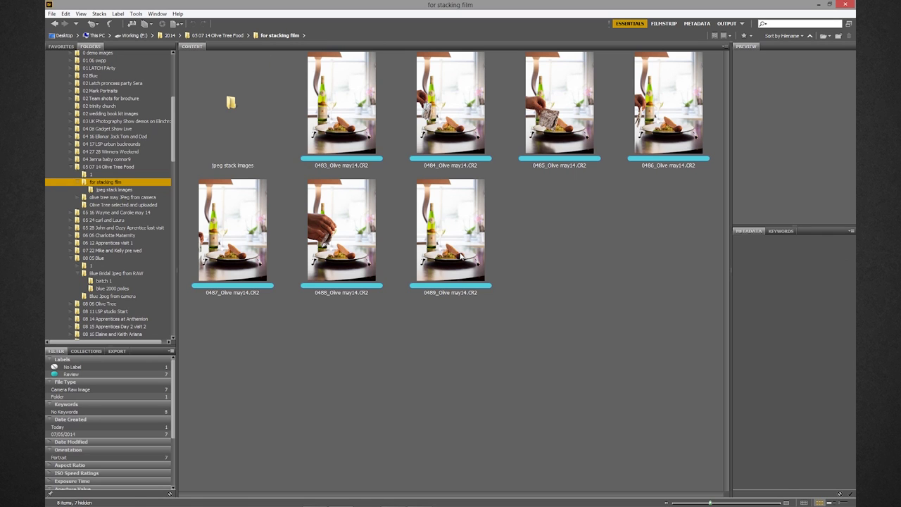
{"action": "left_click", "coordinate": [462, 257]}
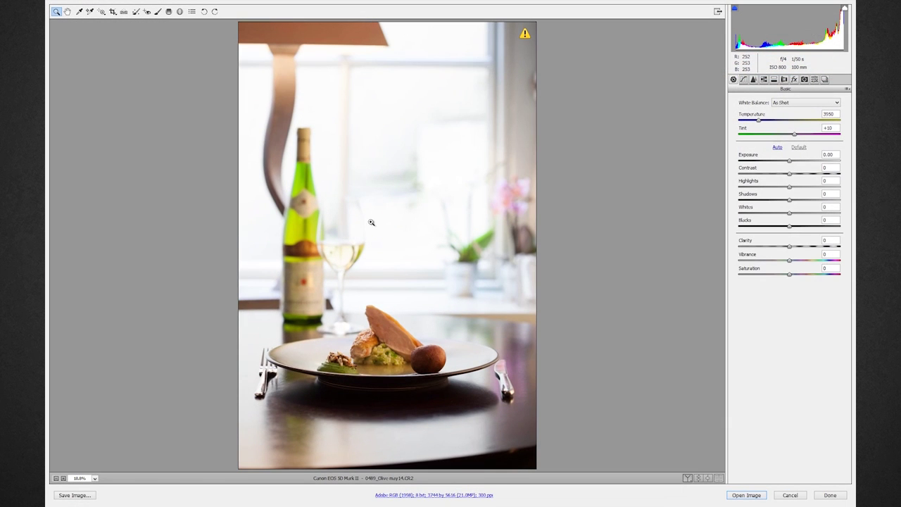
Zoom in and brush a +0.85 exposure, 0 clarity adjustment over the chicken breast.
{"action": "left_click_drag", "start_coordinate": [483, 400], "coordinate": [550, 428]}
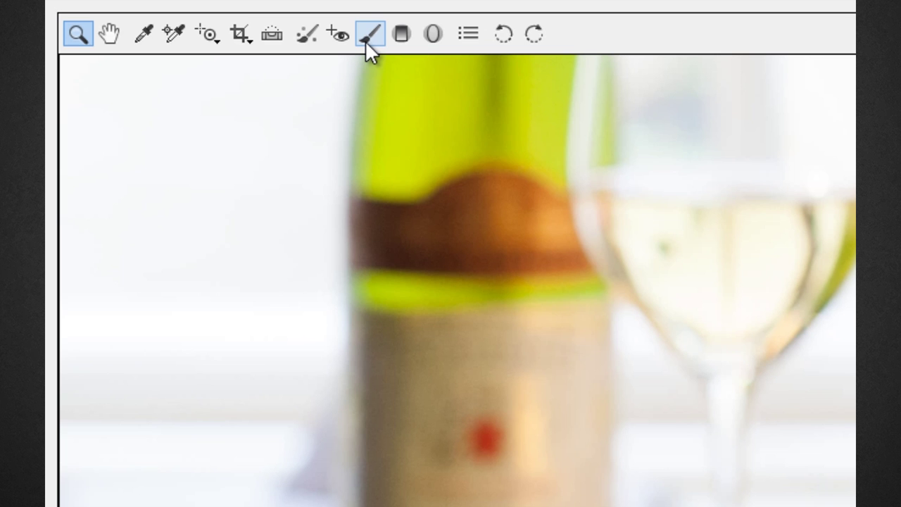
{"action": "left_click", "coordinate": [367, 39]}
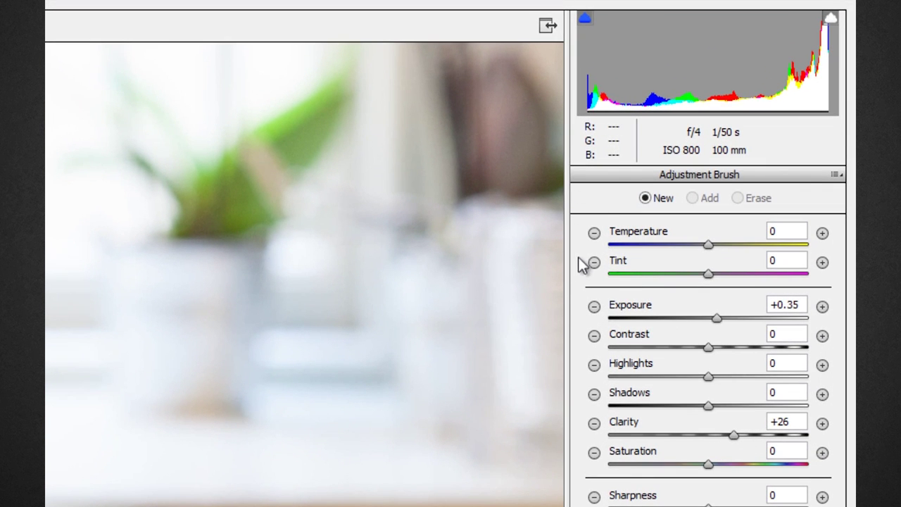
{"action": "left_click", "coordinate": [0, 506]}
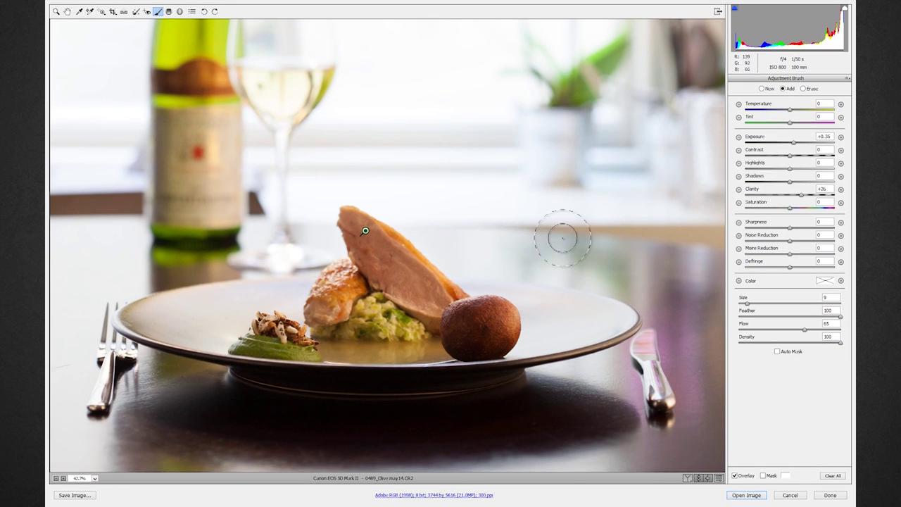
{"action": "double_click", "coordinate": [802, 195]}
{"action": "left_click_drag", "start_coordinate": [794, 142], "coordinate": [805, 143]}
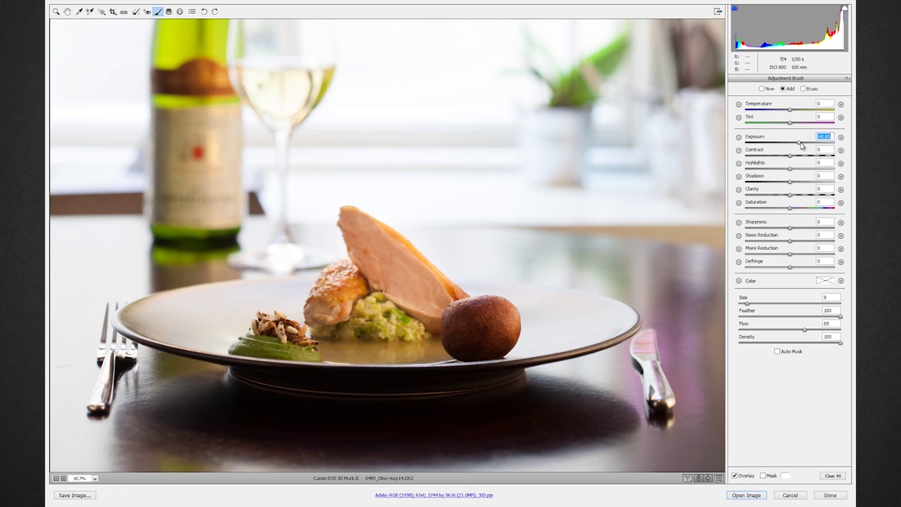
Add separate brush adjustments brightening the dark ball and, at brush size 3, the green puree.
{"action": "left_click", "coordinate": [762, 89]}
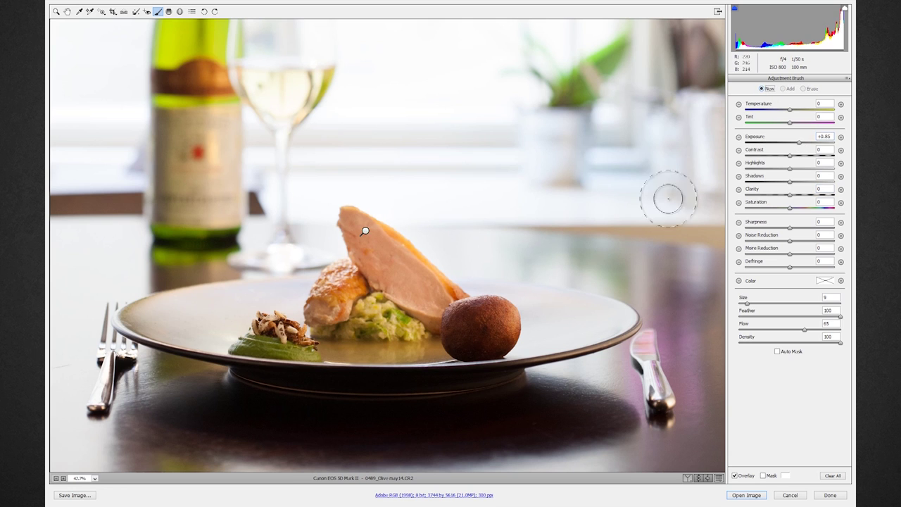
{"action": "left_click_drag", "start_coordinate": [473, 321], "coordinate": [491, 336]}
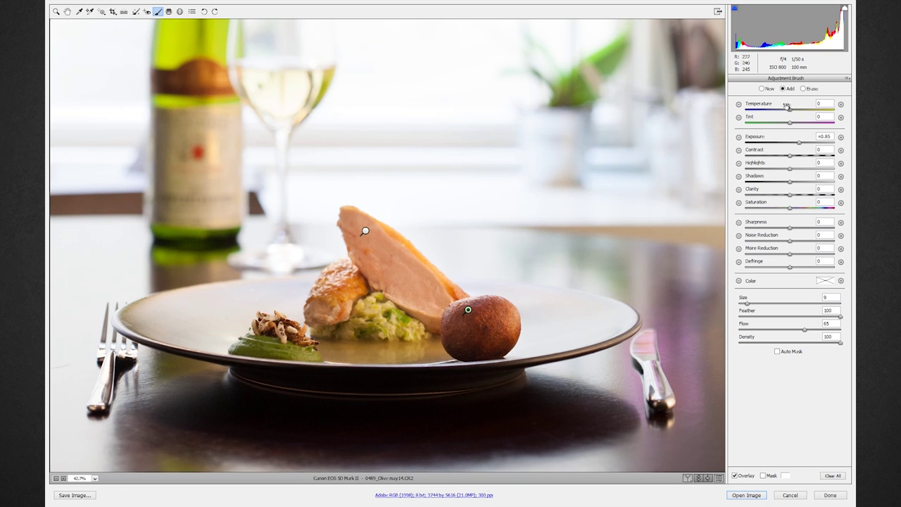
{"action": "left_click", "coordinate": [761, 88]}
{"action": "key", "text": "bracketleft"}
{"action": "key", "text": "bracketleft"}
{"action": "key", "text": "bracketleft"}
{"action": "key", "text": "bracketleft"}
{"action": "key", "text": "bracketleft"}
{"action": "key", "text": "bracketleft"}
{"action": "mouse_move", "coordinate": [255, 349]}
{"action": "left_mouse_down"}
{"action": "mouse_move", "coordinate": [297, 350]}
{"action": "mouse_move", "coordinate": [265, 342]}
{"action": "left_mouse_up"}
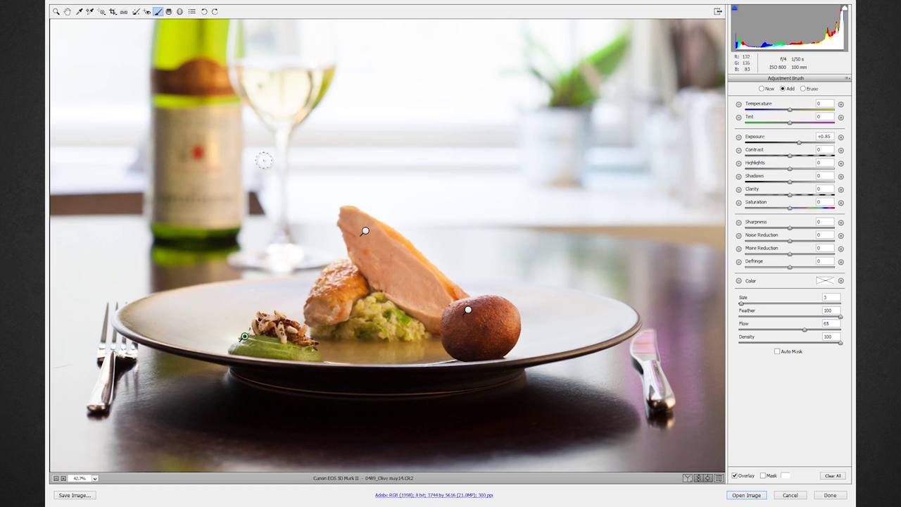
{"action": "left_click", "coordinate": [57, 13]}
Fit the photo in view, set Exposure to -0.15 and add a slight post-crop vignette.
{"action": "scroll", "coordinate": [436, 262], "scroll_direction": "up", "scroll_amount": 3}
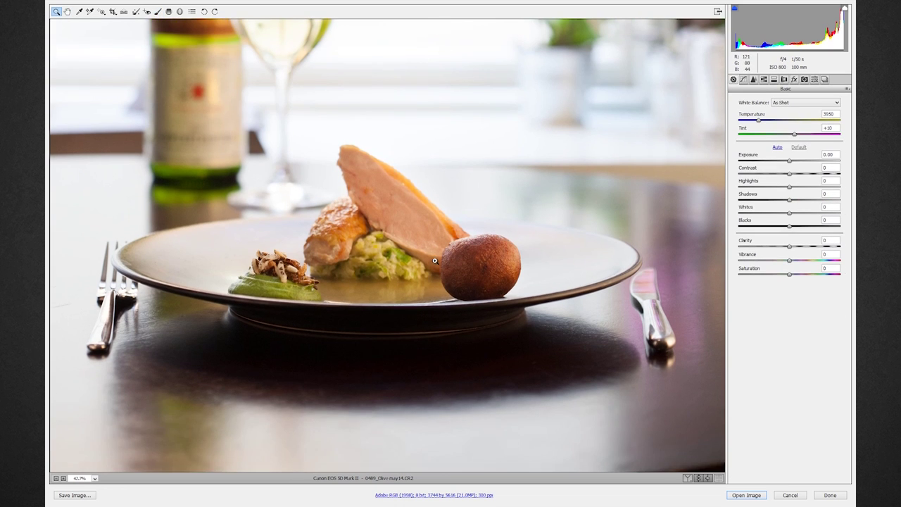
{"action": "left_click", "coordinate": [68, 13]}
{"action": "double_click", "coordinate": [67, 13]}
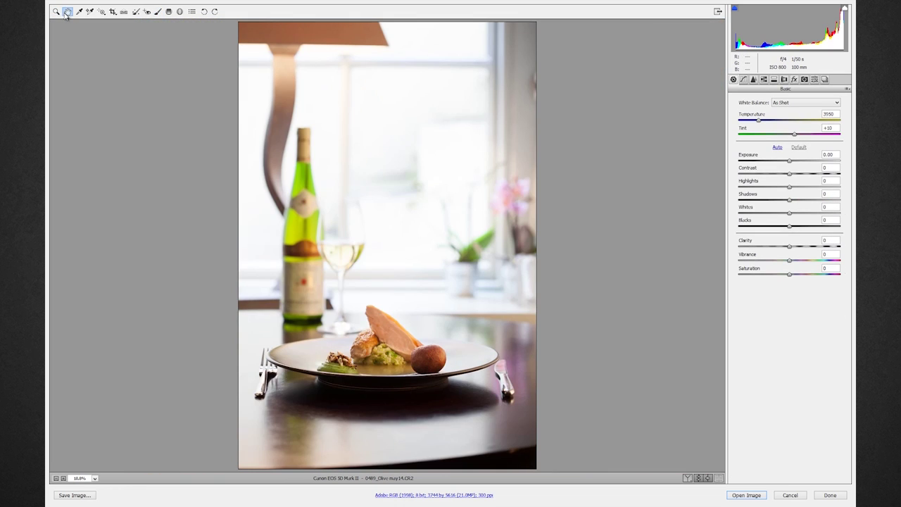
{"action": "left_click_drag", "start_coordinate": [788, 160], "coordinate": [788, 161]}
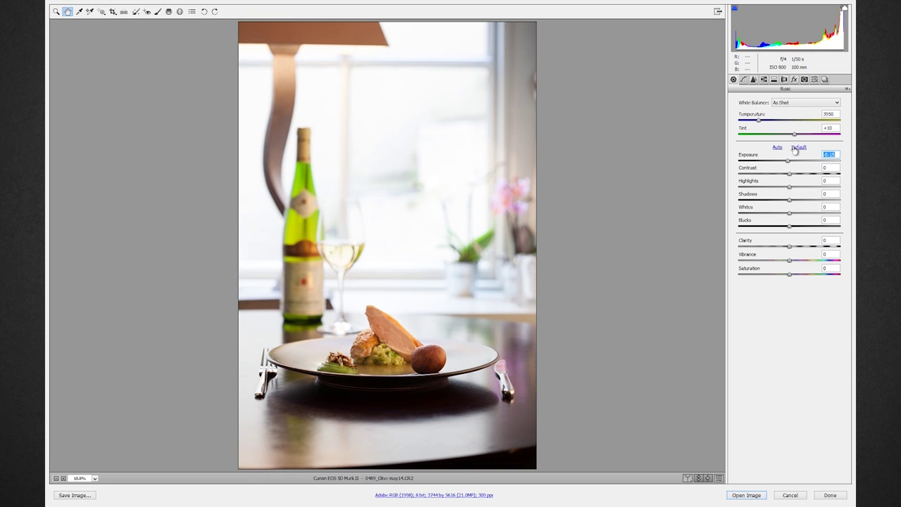
{"action": "left_click", "coordinate": [794, 80]}
{"action": "left_click_drag", "start_coordinate": [789, 188], "coordinate": [787, 188]}
Raise Clarity slightly above zero, then select the sharpening Amount in the Detail settings.
{"action": "left_click", "coordinate": [744, 81]}
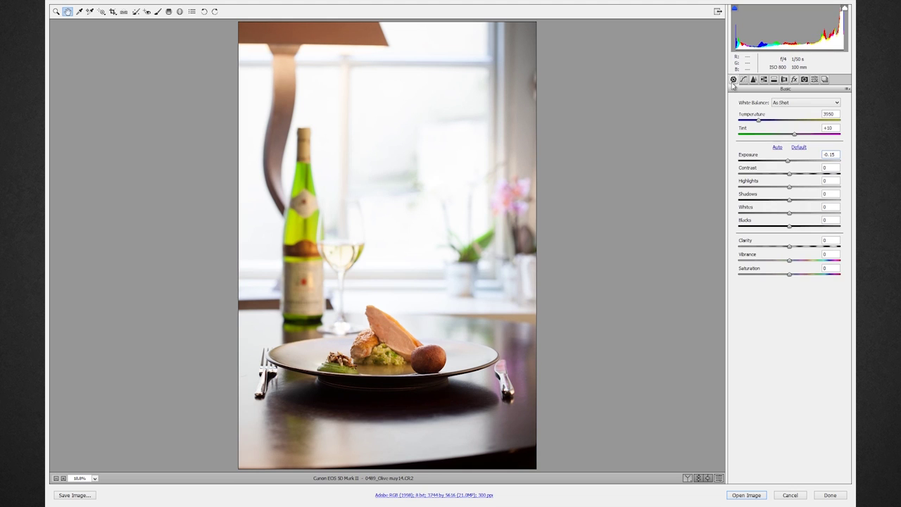
{"action": "left_click", "coordinate": [799, 245]}
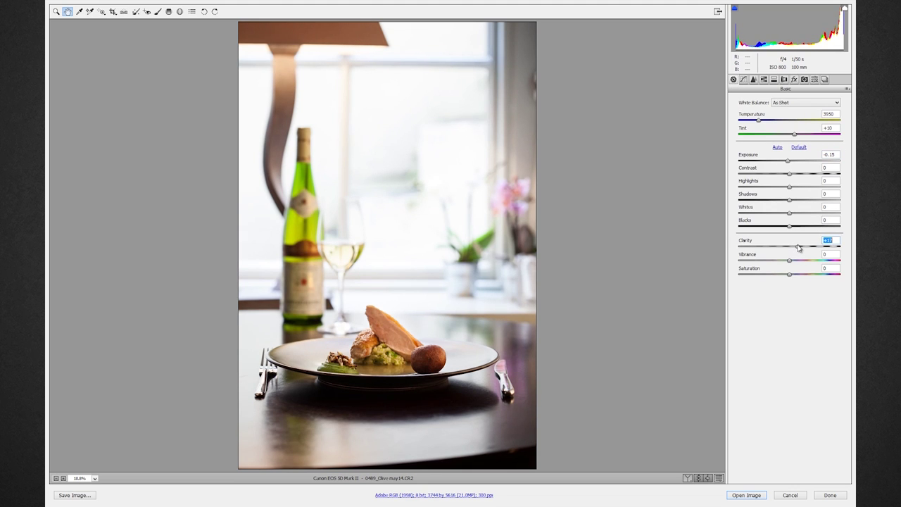
{"action": "left_click_drag", "start_coordinate": [797, 247], "coordinate": [795, 248]}
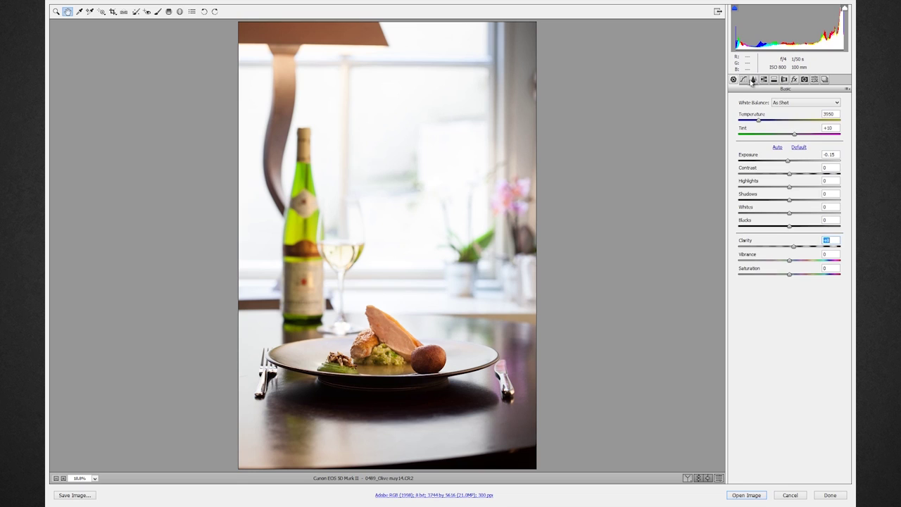
{"action": "left_click", "coordinate": [754, 80]}
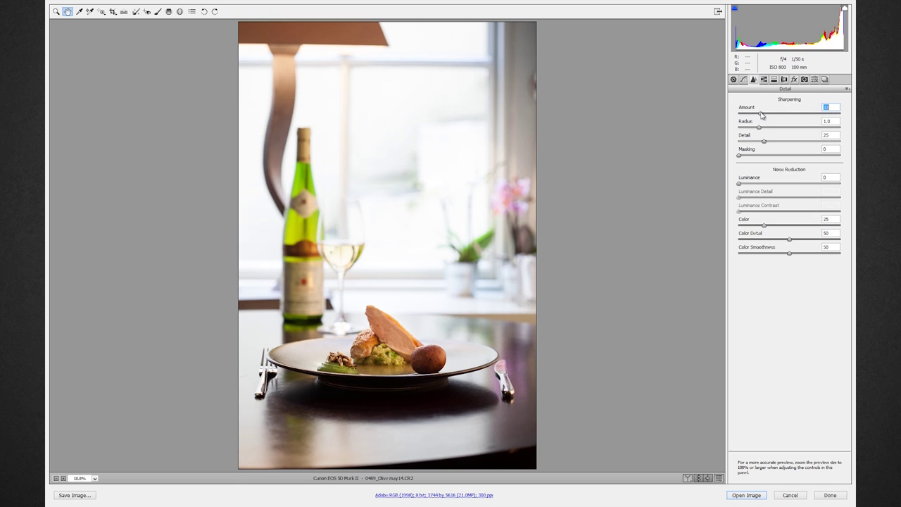
{"action": "left_click", "coordinate": [762, 107]}
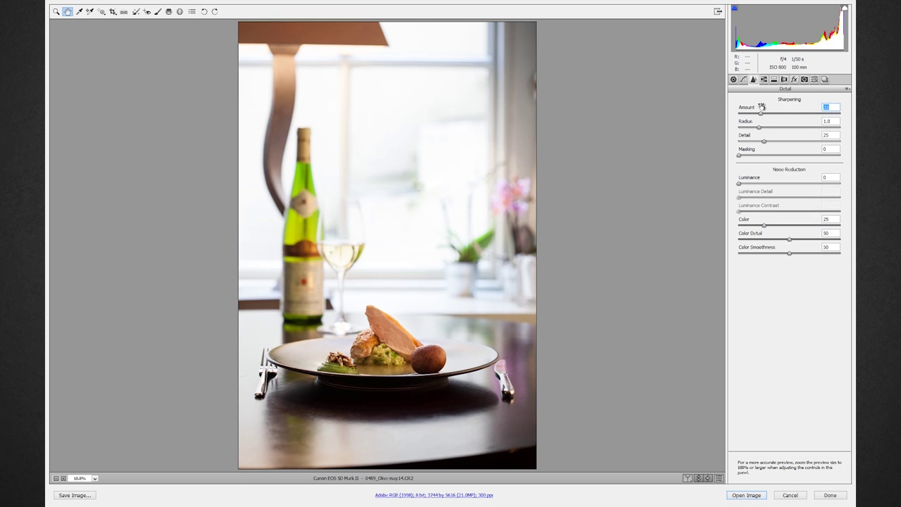